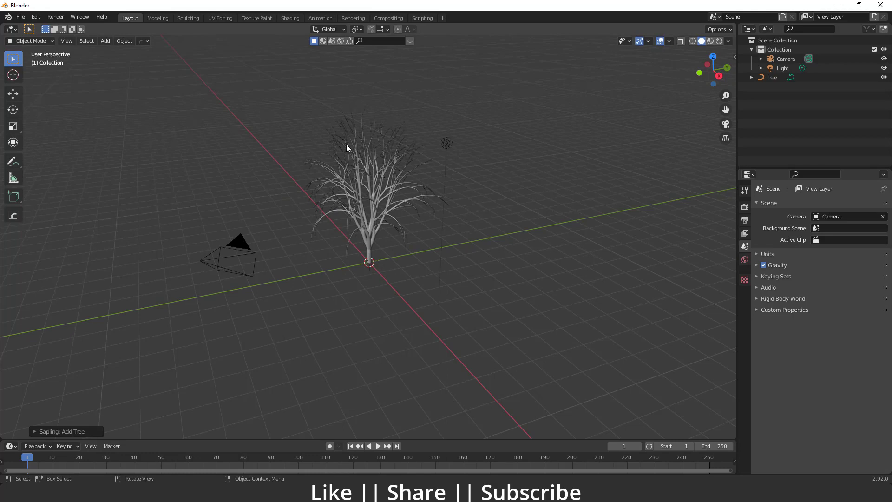
# Expand the Sapling tree's creation settings and show the Geometry group.
pyautogui.scroll(5, 372, 177)
pyautogui.keyDown('shift'); pyautogui.moveTo(374, 181); pyautogui.dragTo(390, 202, button='middle'); pyautogui.keyUp('shift')
pyautogui.scroll(-3, 377, 231)
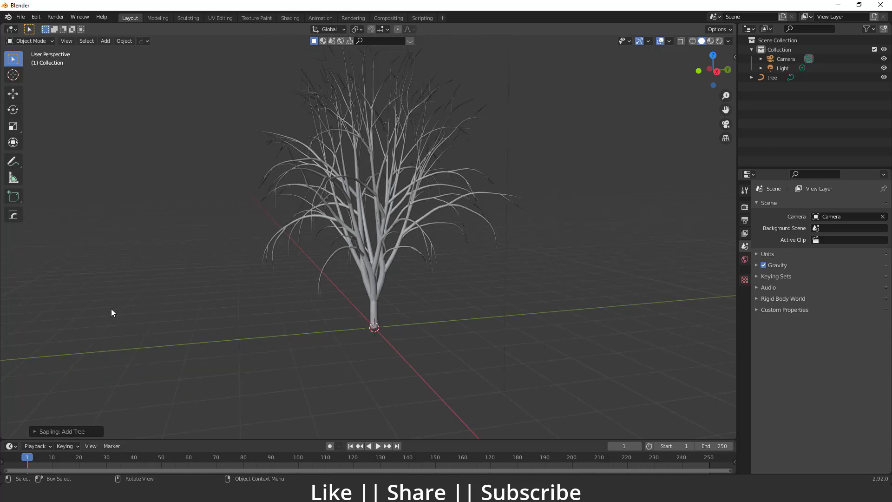
pyautogui.click(51, 432)
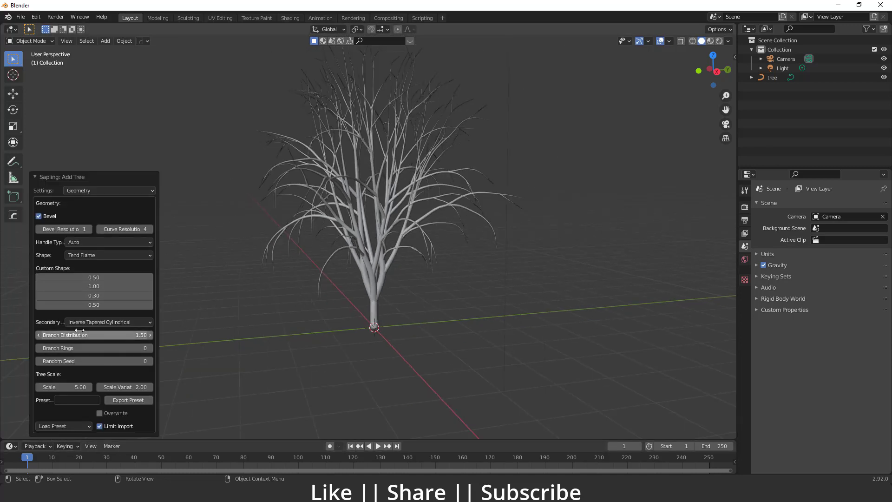
pyautogui.click(105, 189)
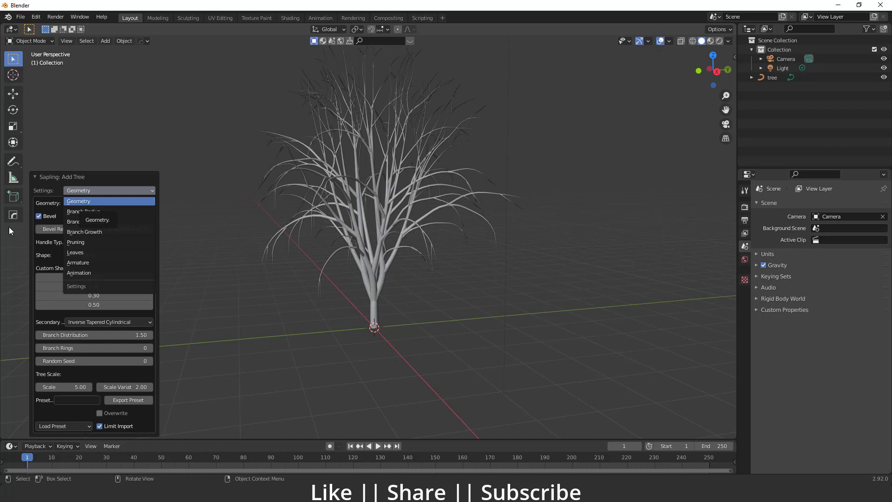
pyautogui.click(93, 201)
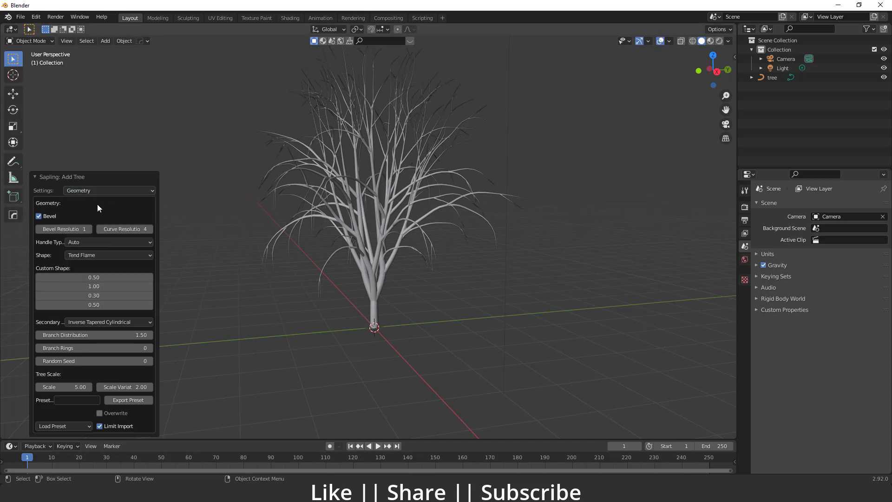
# Turn the tree's Bevel off and back on to compare the branches with and without thickness.
pyautogui.click(39, 216)
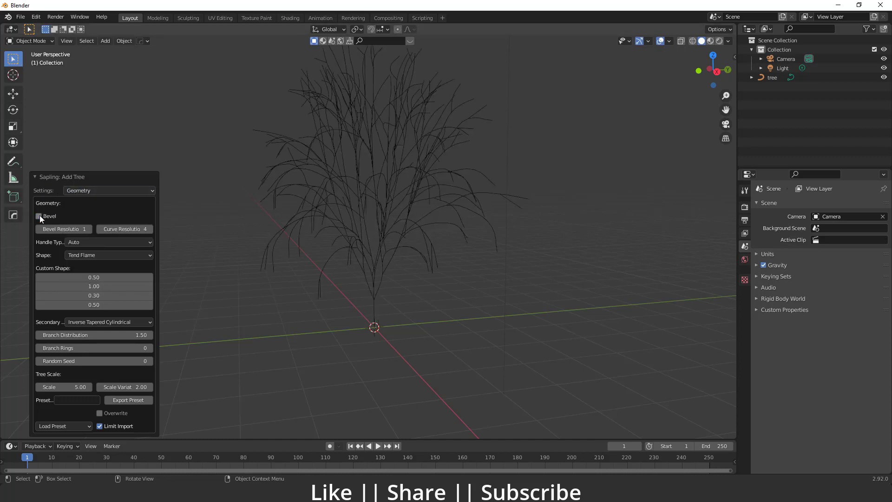
pyautogui.click(39, 217)
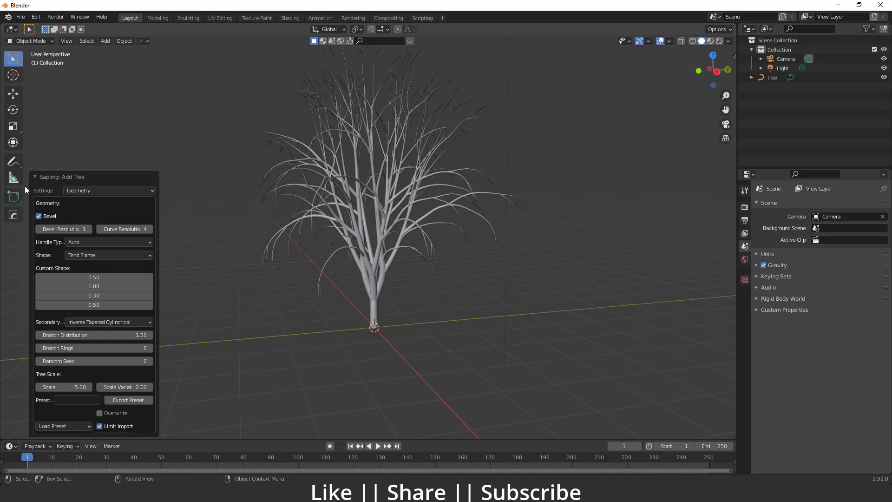
pyautogui.click(39, 217)
pyautogui.click(39, 217)
pyautogui.click(38, 217)
pyautogui.click(38, 217)
# Try the Conical, Spherical, Cylindrical and Tapered Cylindrical options as the tree's overall shape.
pyautogui.click(102, 242)
pyautogui.click(104, 256)
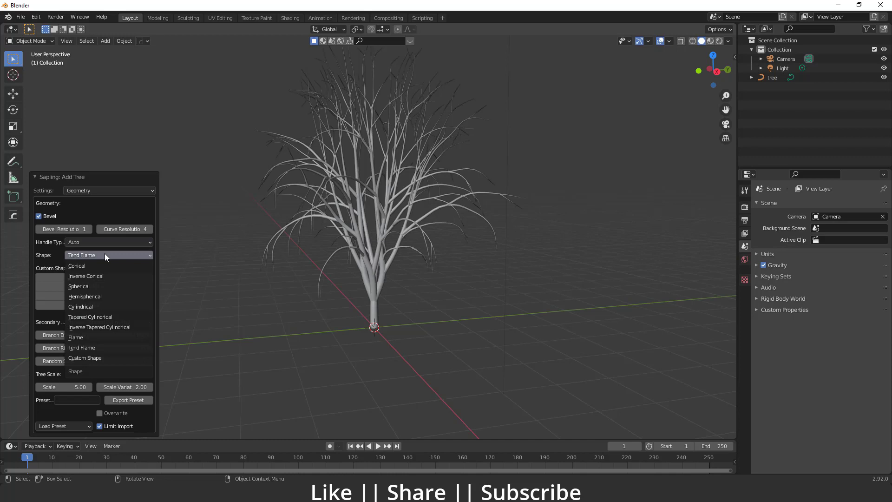
pyautogui.click(79, 267)
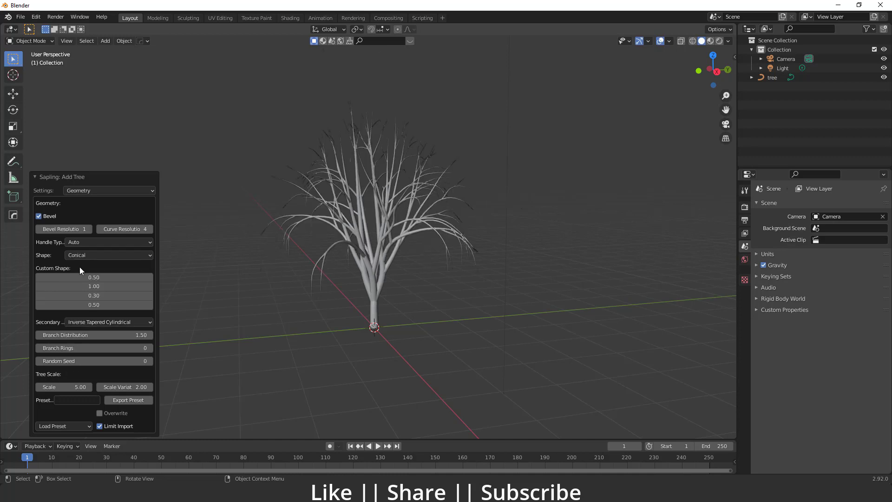
pyautogui.click(92, 256)
pyautogui.click(87, 286)
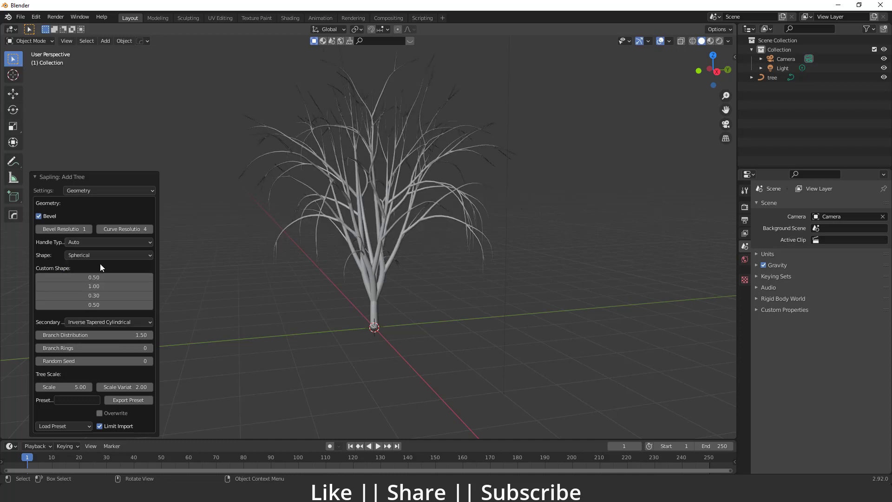
pyautogui.click(101, 256)
pyautogui.click(90, 305)
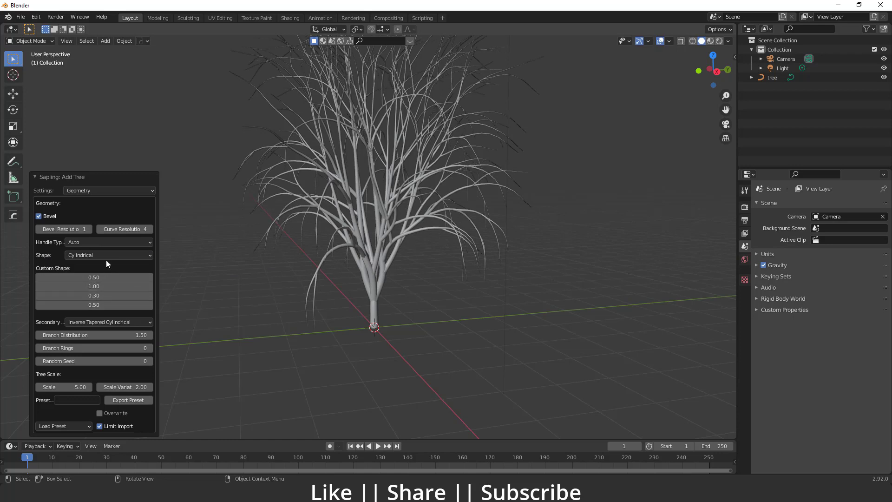
pyautogui.click(105, 256)
pyautogui.click(93, 316)
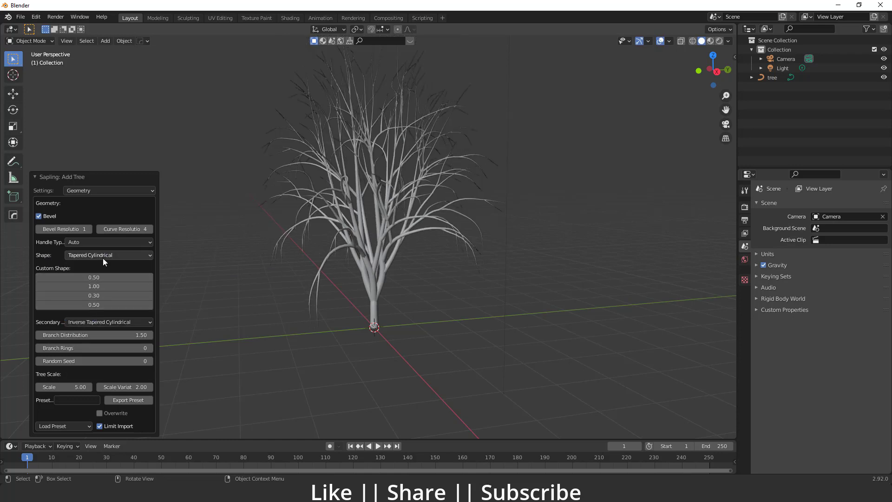
pyautogui.moveTo(61, 277)
pyautogui.mouseDown()
pyautogui.moveTo(86, 277)
pyautogui.moveTo(48, 277)
pyautogui.mouseUp()
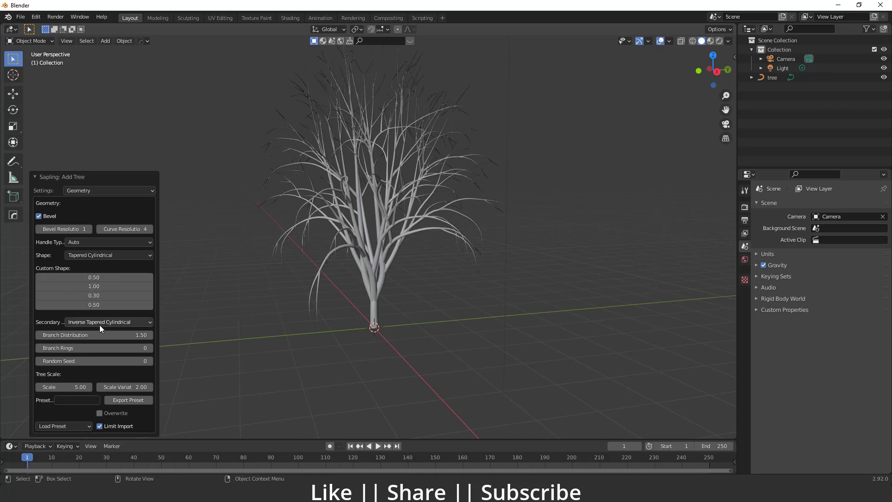
# Try the Inverse Tapered Cylindrical and Tend Flame tree shapes, finishing on Custom Shape.
pyautogui.click(102, 255)
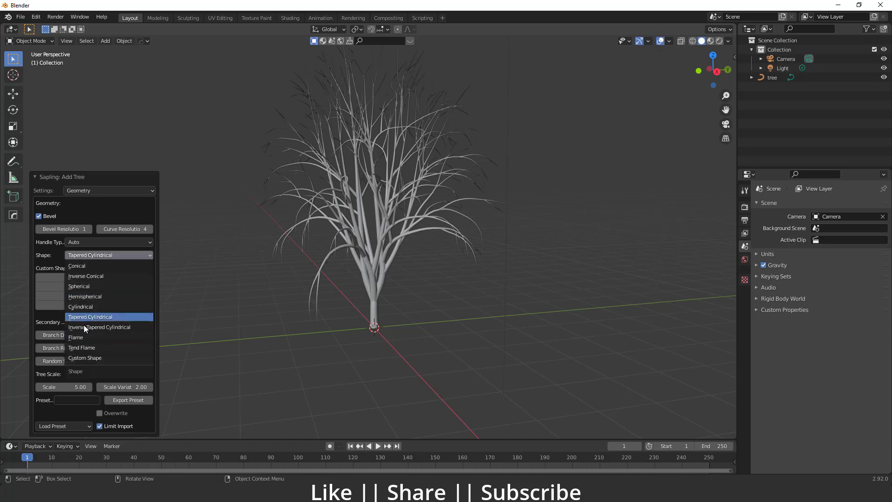
pyautogui.click(85, 328)
pyautogui.click(105, 256)
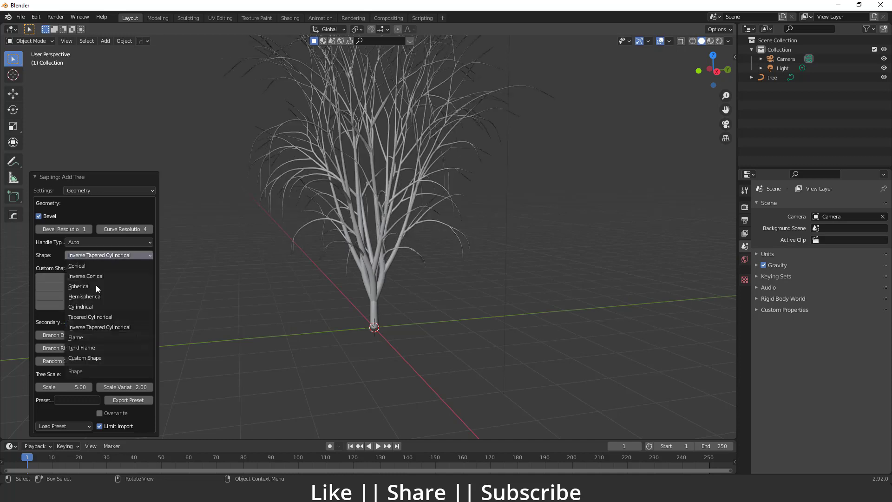
pyautogui.click(89, 348)
pyautogui.click(104, 255)
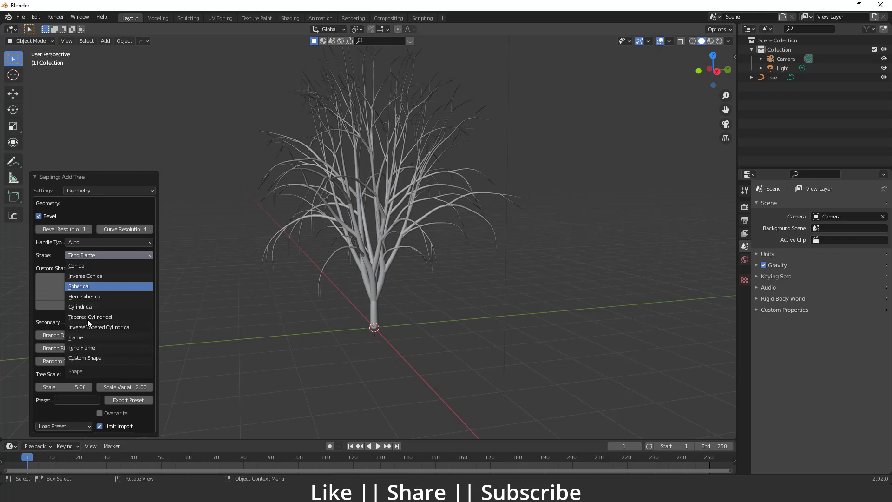
pyautogui.click(85, 358)
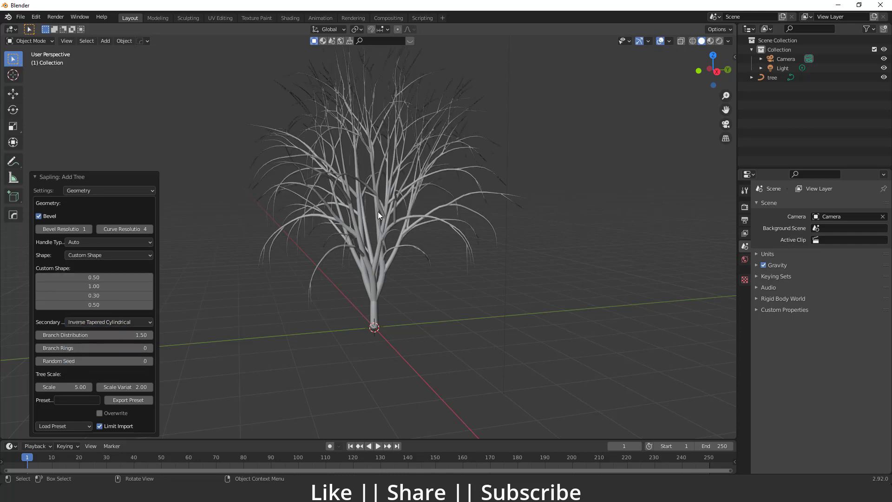
# Try Inverse Conical, Tapered Cylindrical and Tend Flame as the secondary branches' shape, finishing on Conical.
pyautogui.moveTo(380, 239)
pyautogui.mouseDown(button='middle')
pyautogui.moveTo(312, 243)
pyautogui.moveTo(370, 242)
pyautogui.mouseUp(button='middle')
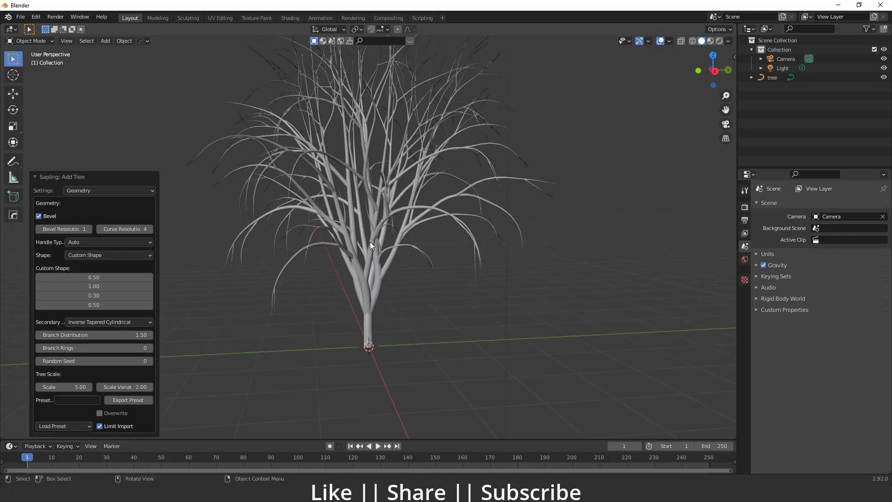
pyautogui.scroll(2, 370, 242)
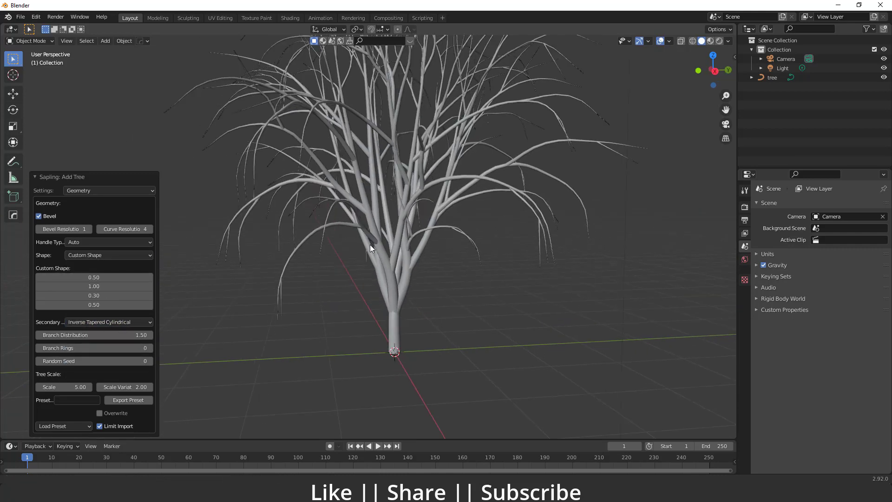
pyautogui.click(93, 322)
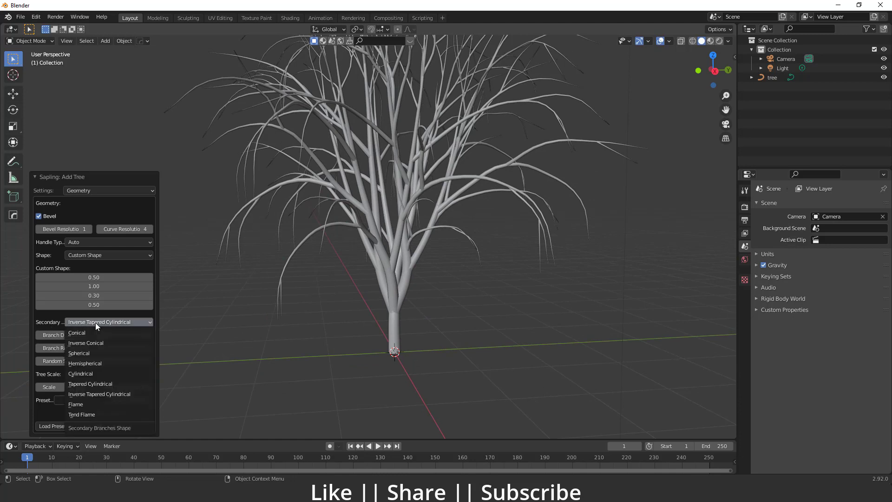
pyautogui.click(83, 343)
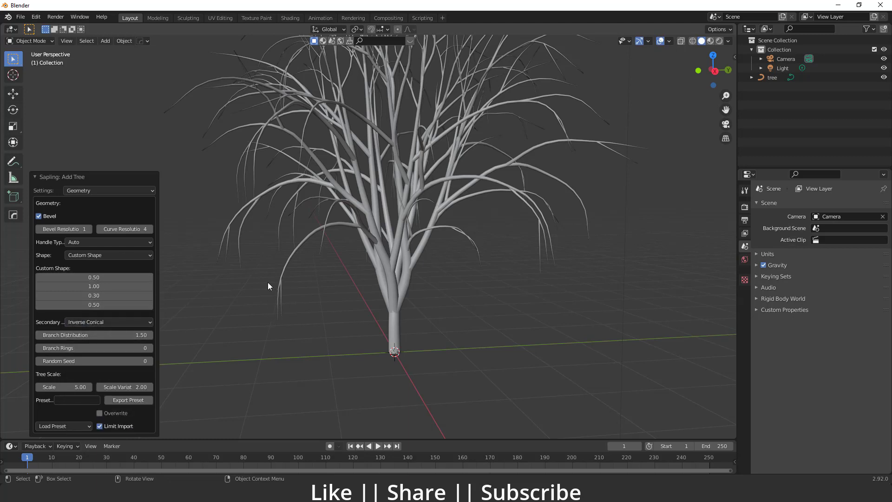
pyautogui.click(96, 322)
pyautogui.click(90, 382)
pyautogui.click(112, 321)
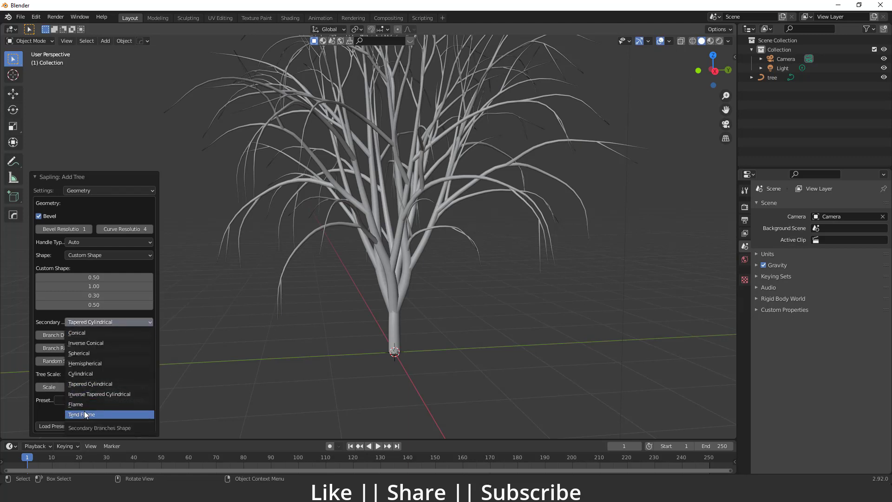
pyautogui.click(84, 414)
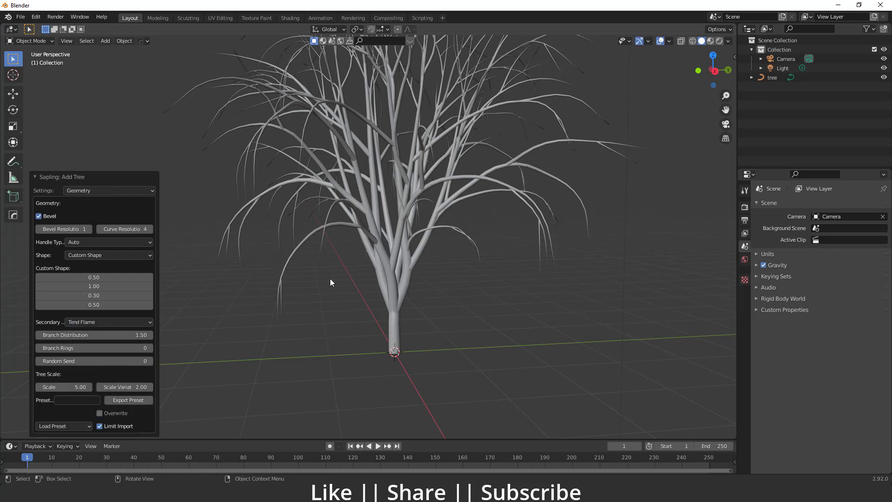
pyautogui.click(112, 322)
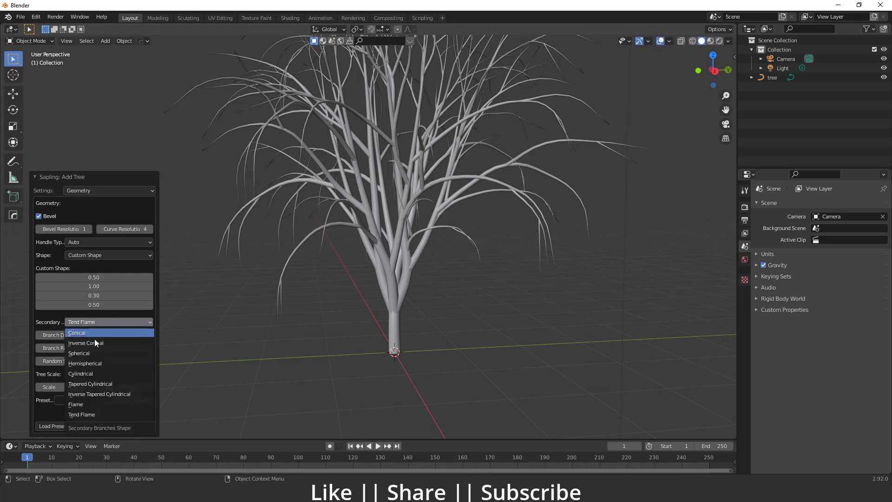
pyautogui.click(84, 333)
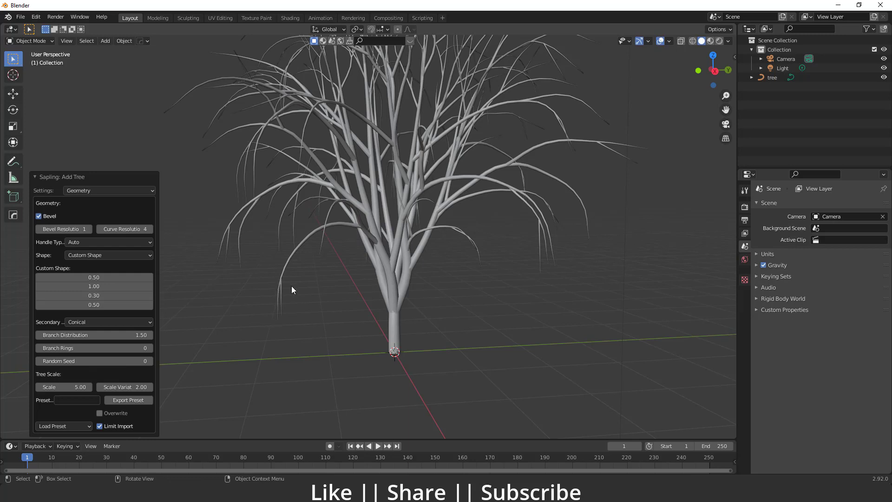
# Raise the tree's Branch Distribution to 1.71.
pyautogui.moveTo(150, 336); pyautogui.dragTo(153, 336)
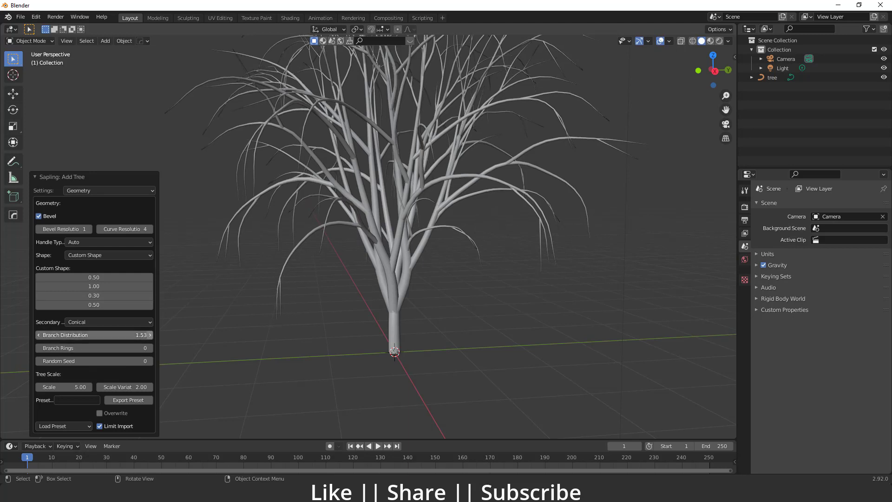
pyautogui.click(150, 336)
pyautogui.click(150, 335)
pyautogui.click(150, 336)
pyautogui.click(150, 335)
pyautogui.click(151, 335)
pyautogui.click(150, 335)
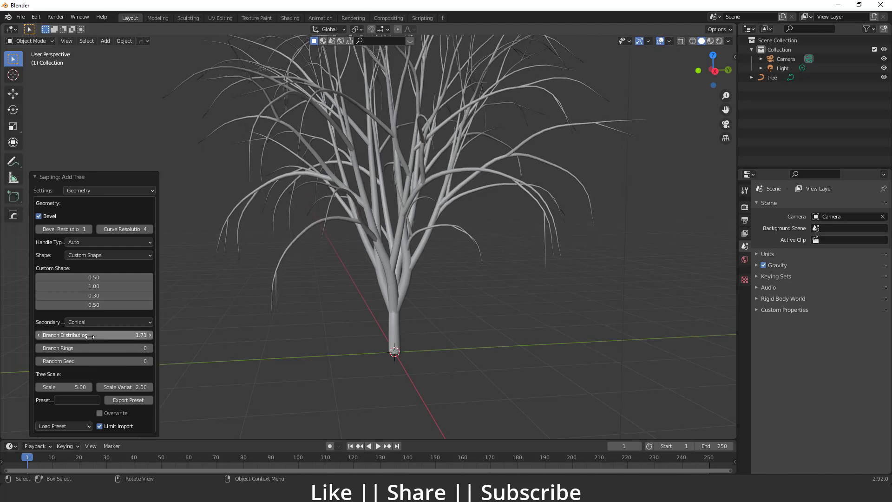
pyautogui.moveTo(90, 336); pyautogui.dragTo(93, 362)
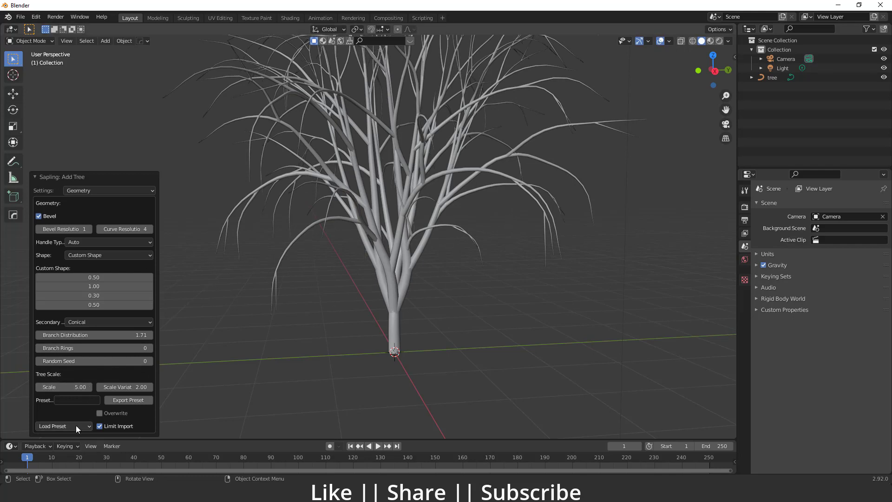
pyautogui.moveTo(69, 390); pyautogui.dragTo(41, 395)
# Load the white_birch preset and inspect the whole tree.
pyautogui.click(74, 426)
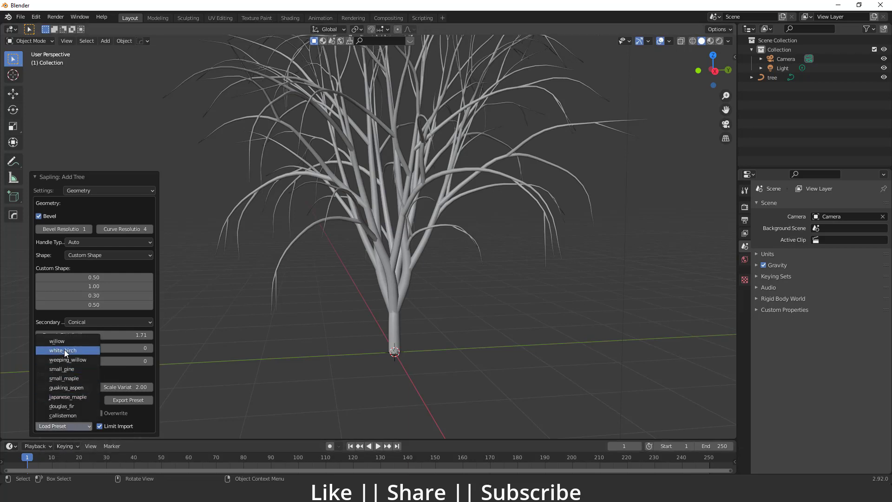
pyautogui.click(64, 349)
pyautogui.scroll(-9, 408, 272)
pyautogui.scroll(6, 367, 263)
pyautogui.keyDown('shift'); pyautogui.moveTo(373, 247); pyautogui.dragTo(366, 298, button='middle'); pyautogui.keyUp('shift')
pyautogui.scroll(-3, 365, 300)
# Load the small_pine preset, replace it with japanese_maple and inspect the tree's branches.
pyautogui.click(57, 427)
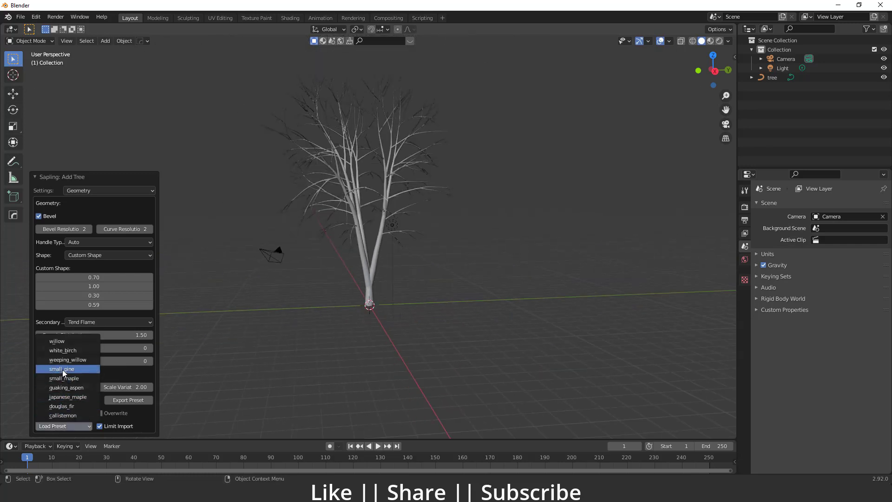
pyautogui.click(63, 369)
pyautogui.click(69, 423)
pyautogui.click(67, 397)
pyautogui.scroll(5, 372, 327)
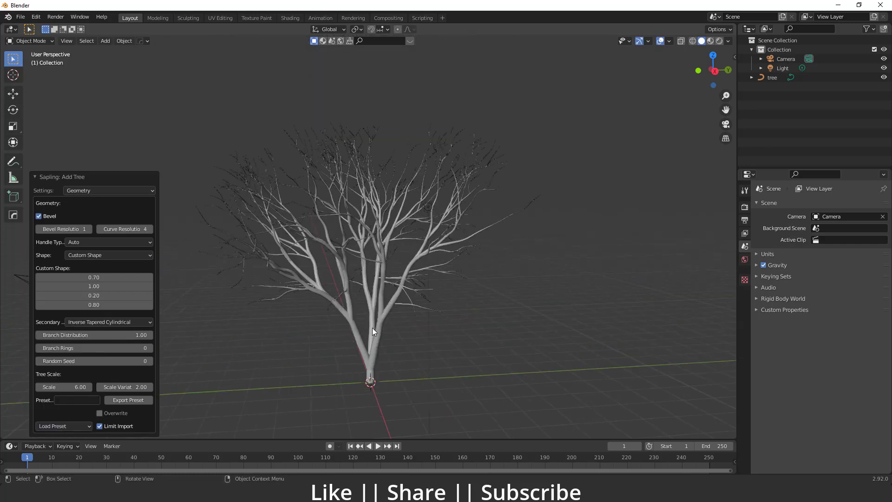
pyautogui.keyDown('shift'); pyautogui.moveTo(343, 312); pyautogui.dragTo(354, 289, button='middle'); pyautogui.keyUp('shift')
# Load the callistemon preset for the tree.
pyautogui.click(68, 431)
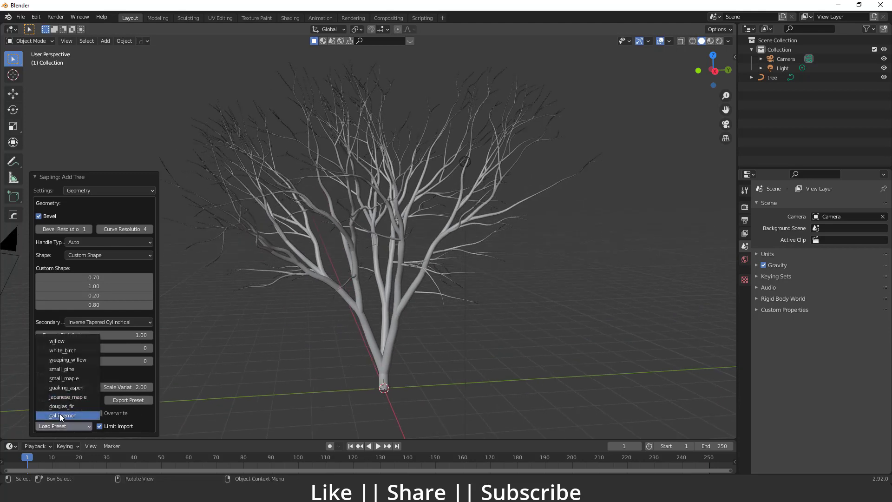
pyautogui.click(62, 415)
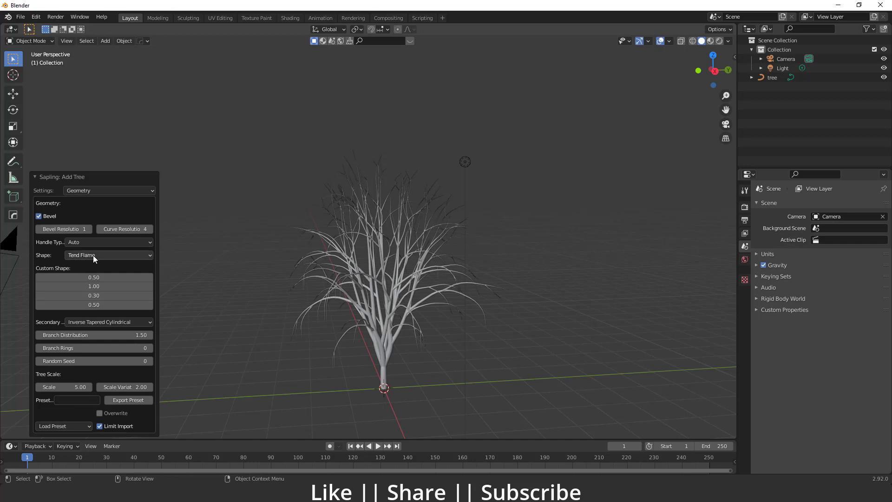
pyautogui.click(59, 425)
pyautogui.click(84, 255)
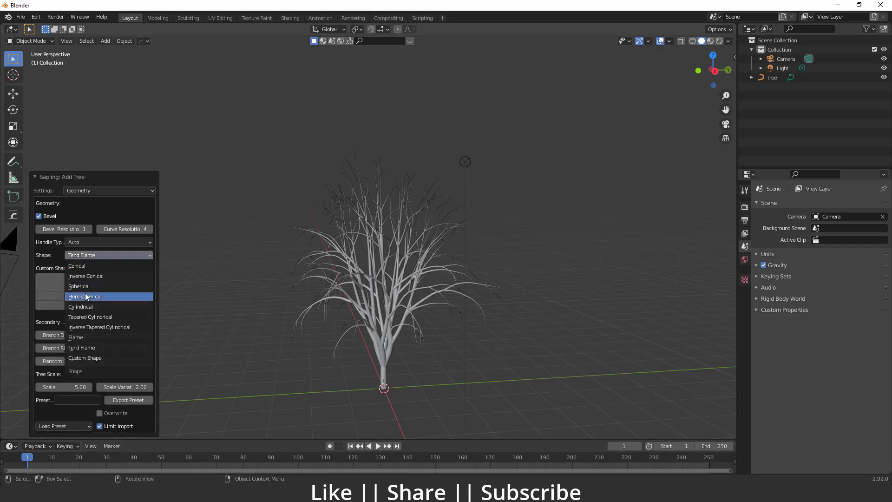
# Load the douglas_fir preset, then replace it with the japanese_maple preset.
pyautogui.click(63, 425)
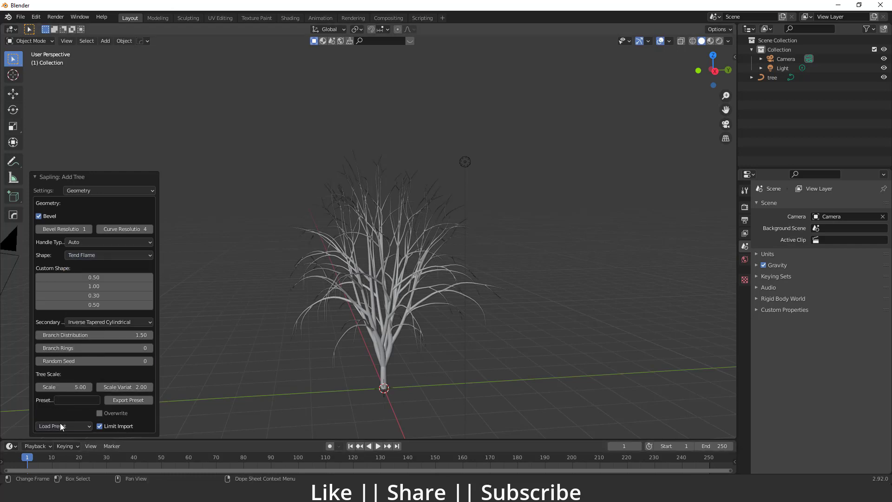
pyautogui.click(60, 424)
pyautogui.click(62, 407)
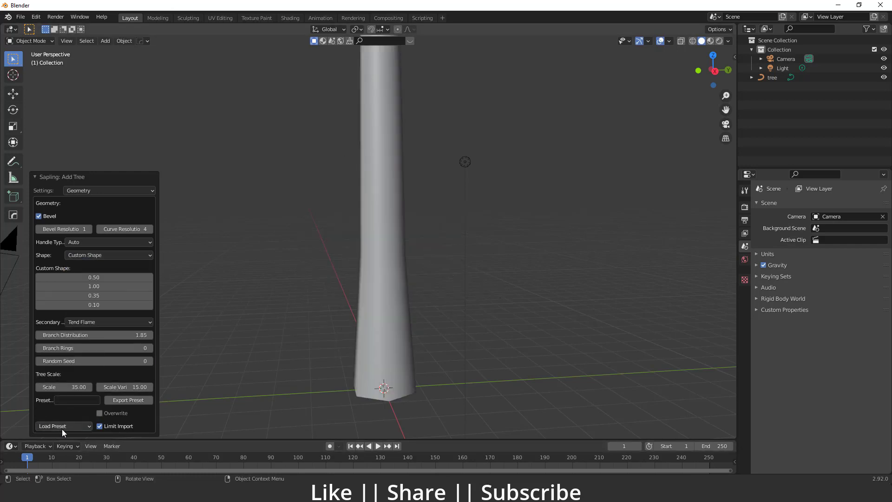
pyautogui.click(63, 427)
pyautogui.click(62, 398)
# Load the quaking_aspen preset, then replace it with japanese_maple and inspect the tree.
pyautogui.click(66, 425)
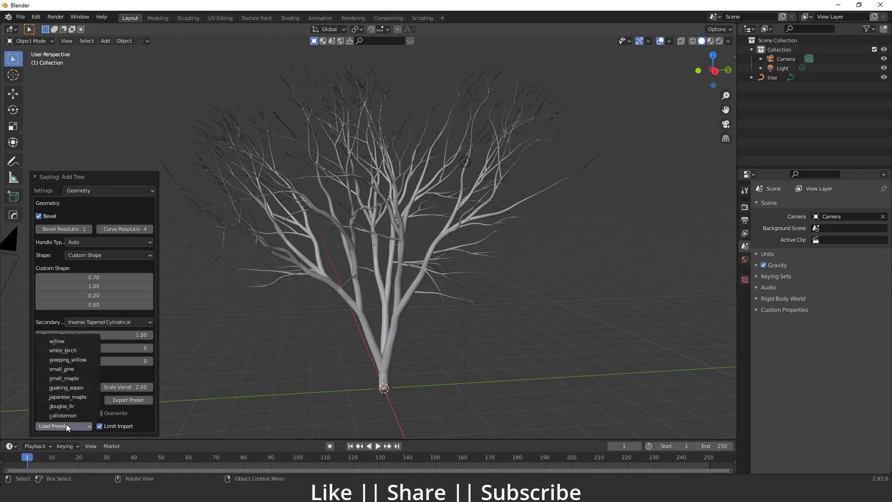
pyautogui.click(68, 387)
pyautogui.click(63, 425)
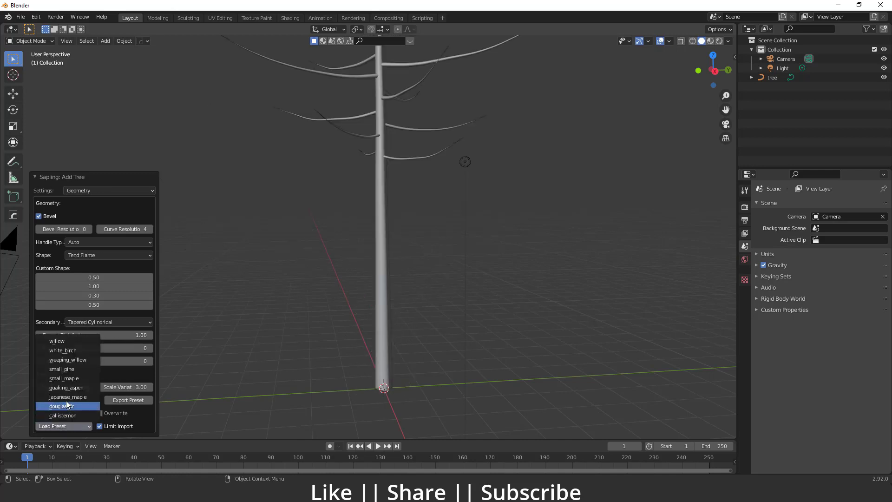
pyautogui.click(66, 404)
pyautogui.moveTo(422, 246); pyautogui.dragTo(46, 200, button='middle')
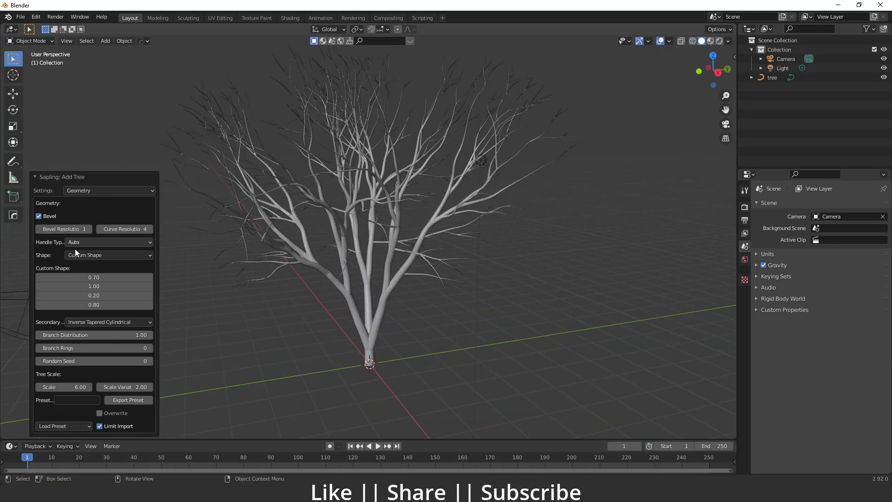
# Switch the tree settings to Branch Radius and set the Ratio to 0.00.
pyautogui.click(87, 191)
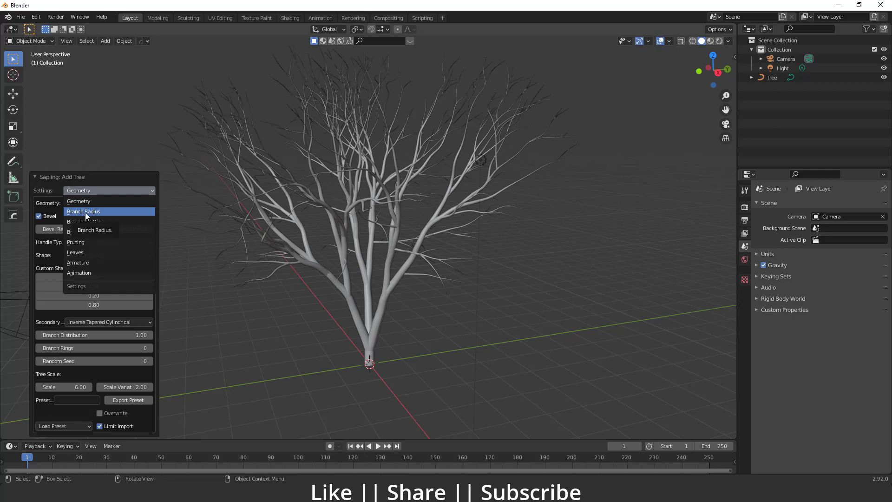
pyautogui.click(85, 213)
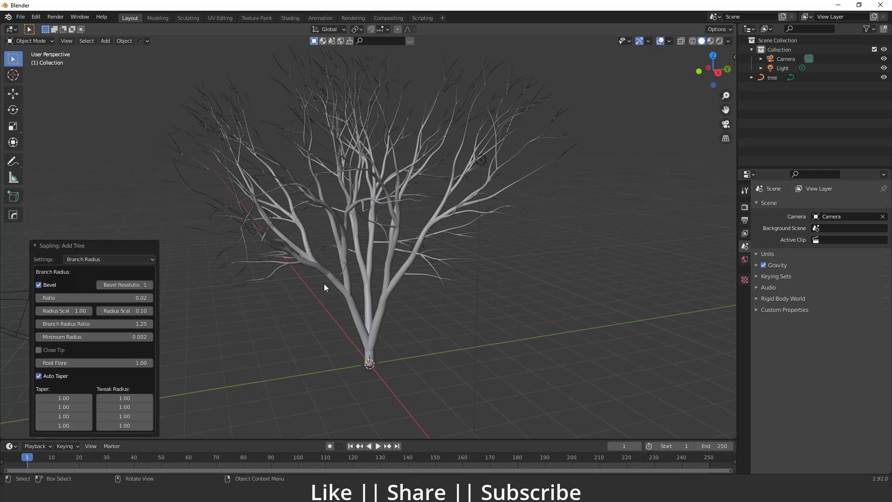
pyautogui.click(93, 297)
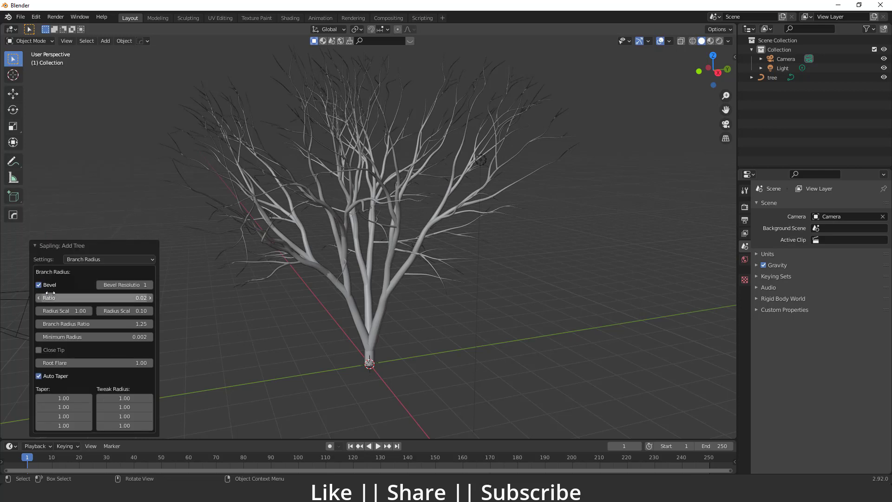
pyautogui.write('0.38')
pyautogui.press('Return')
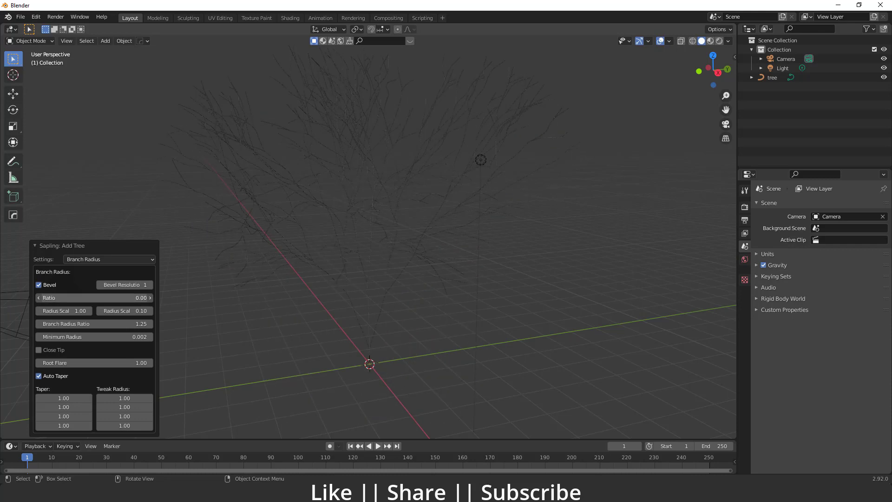